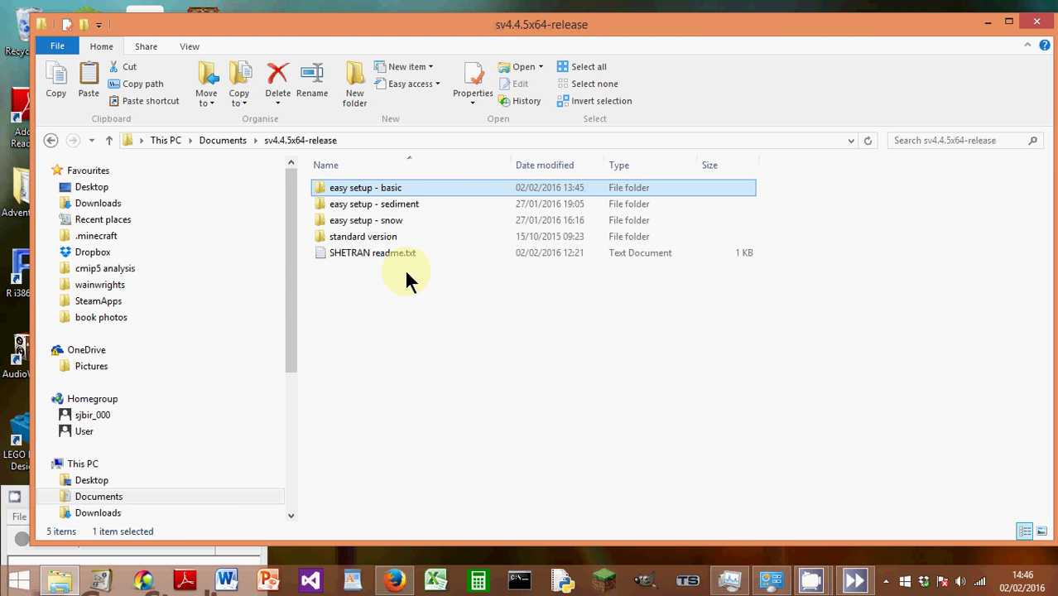
- Open demAsciiAire_at_Kildwick_Bridge.txt from easy setup - basic > examples > Aire_at_Kildwick_Bridge in Notepad
double_click(369, 195)
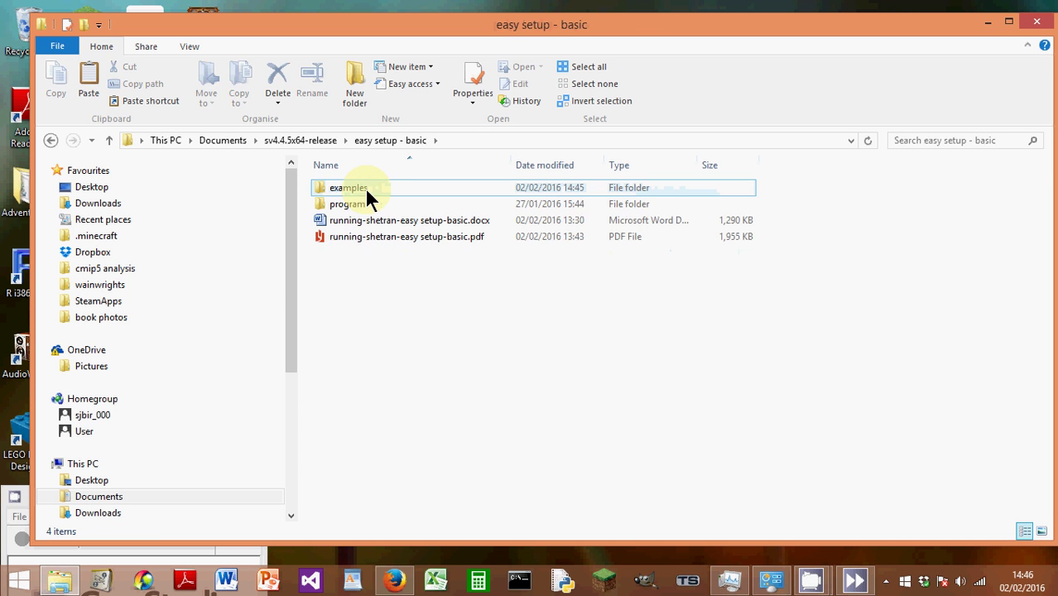
double_click(357, 190)
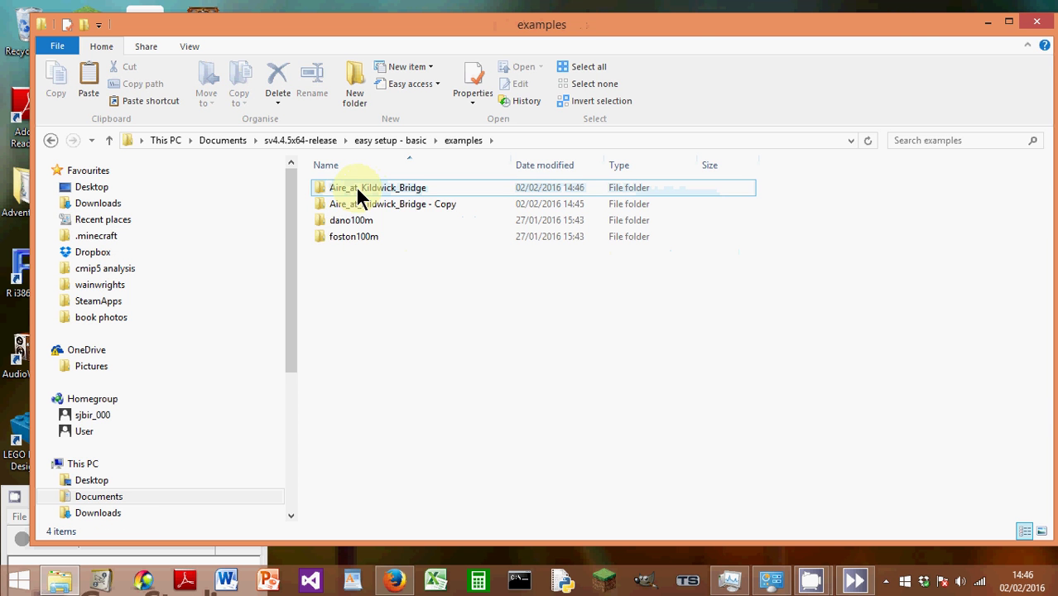
click(357, 191)
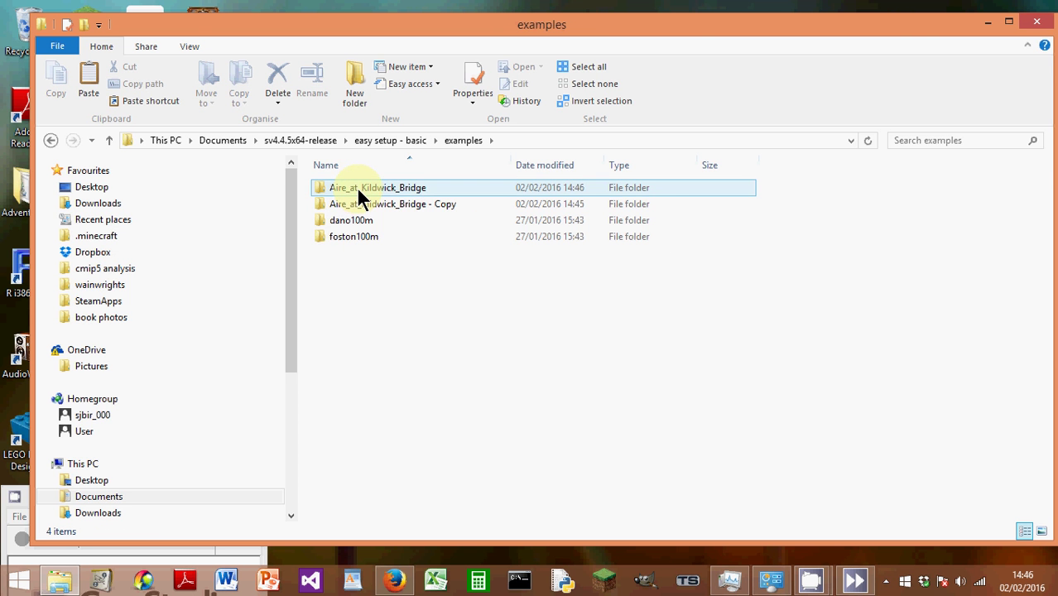
double_click(358, 192)
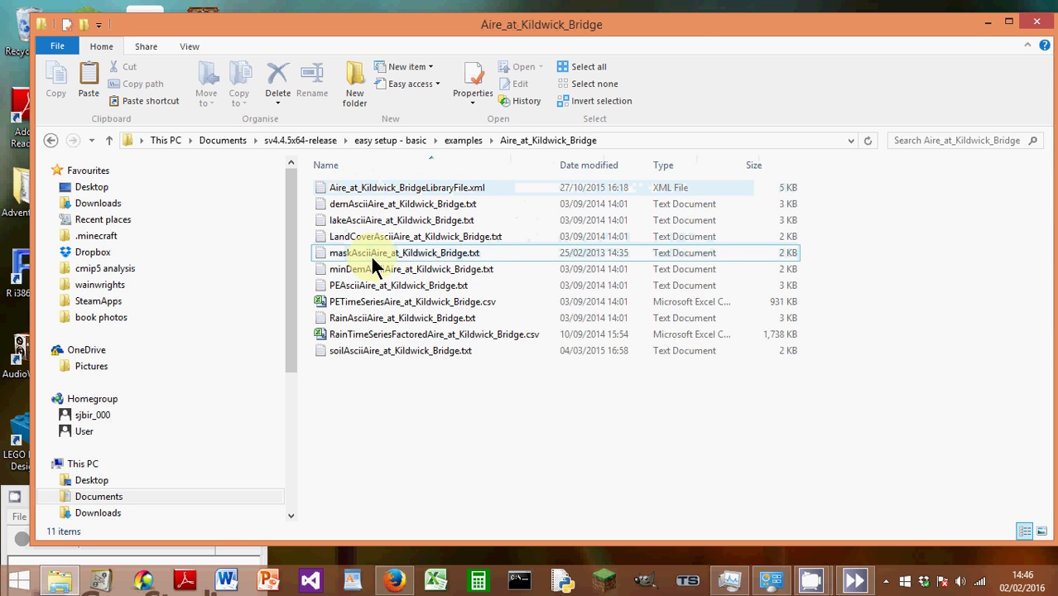
click(376, 204)
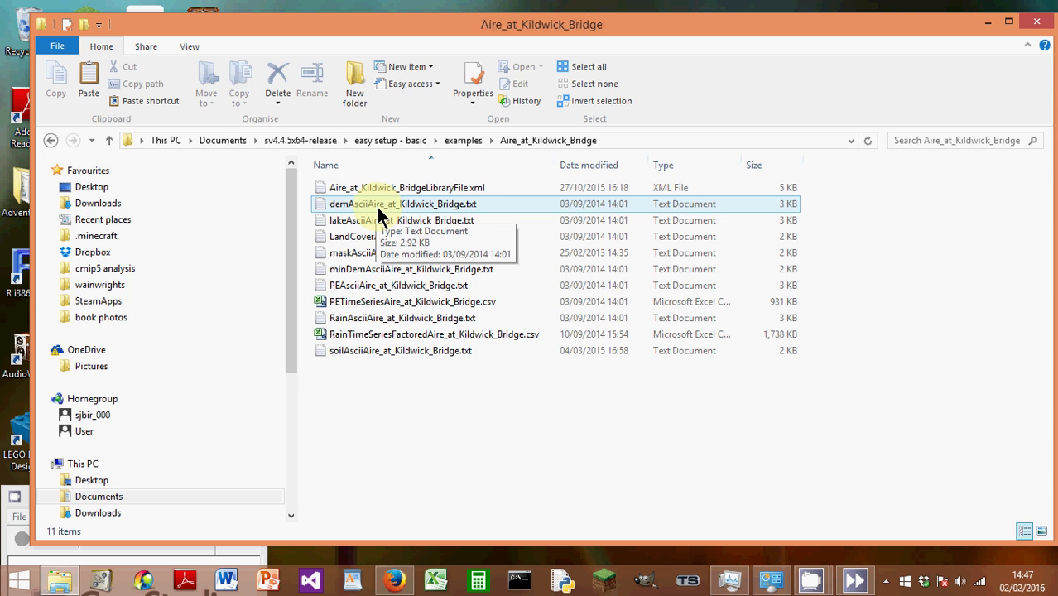
click(369, 303)
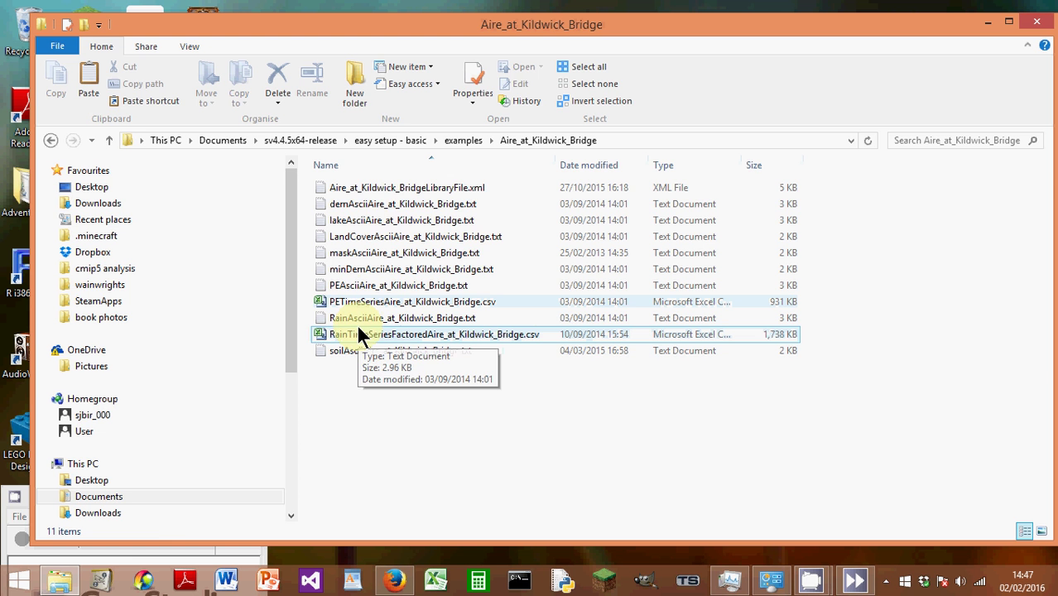
double_click(377, 205)
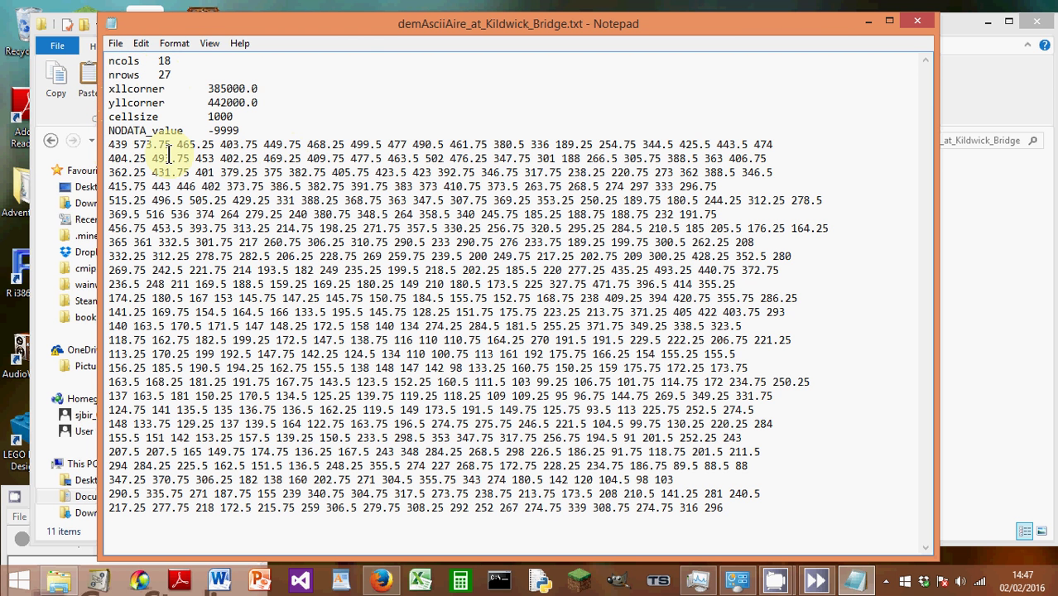
- Close the demAscii elevation grid file in Notepad
click(919, 23)
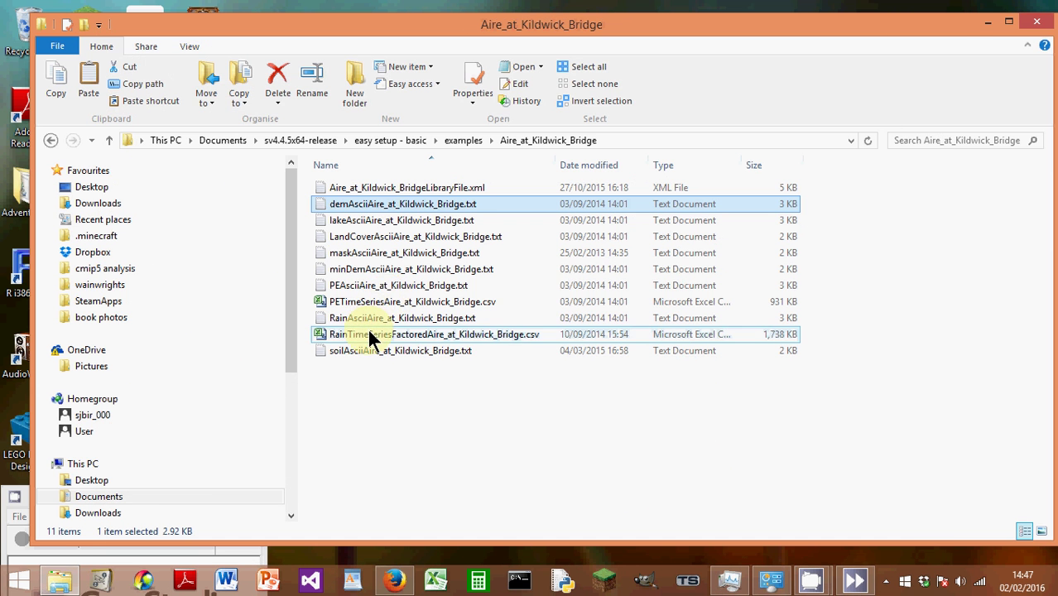
double_click(370, 335)
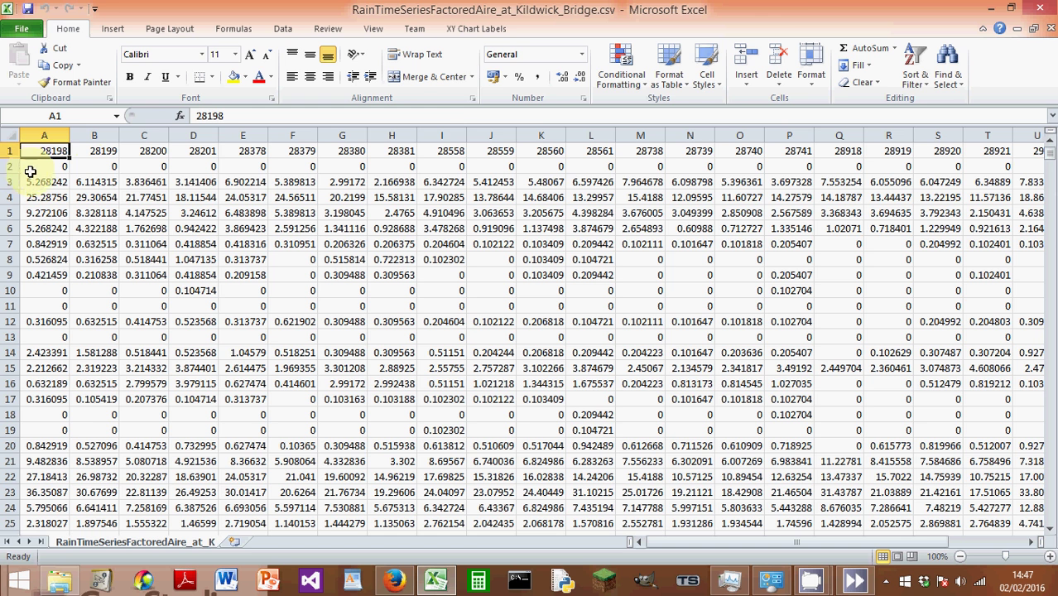
click(1039, 10)
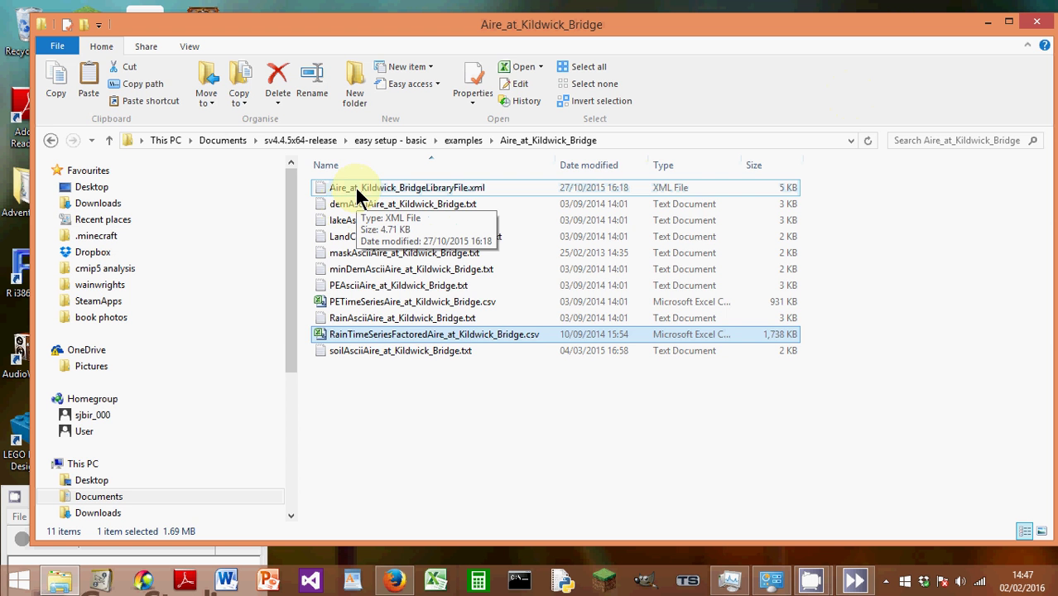
- Open Aire_at_Kildwick_BridgeLibraryFile.xml in WordPad and highlight its CatchmentName through PeMap lines
right_click(356, 191)
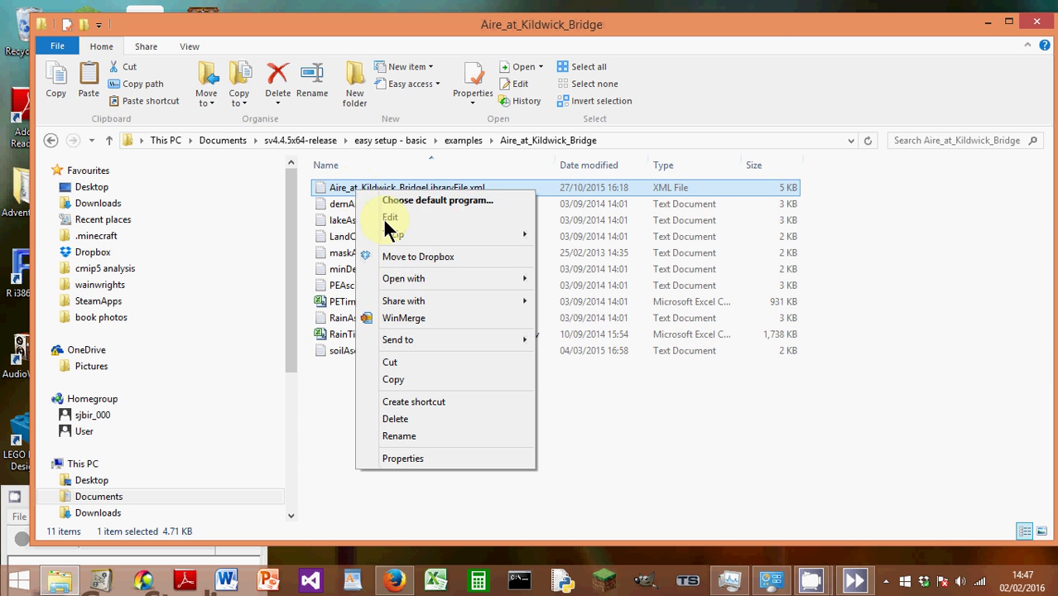
mouse_move(444, 279)
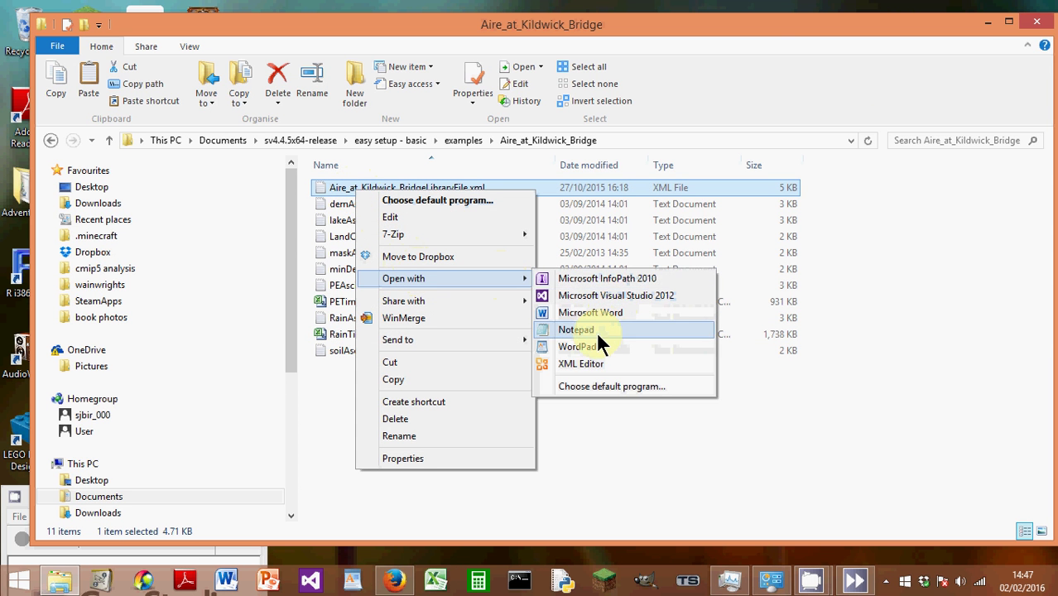
click(593, 342)
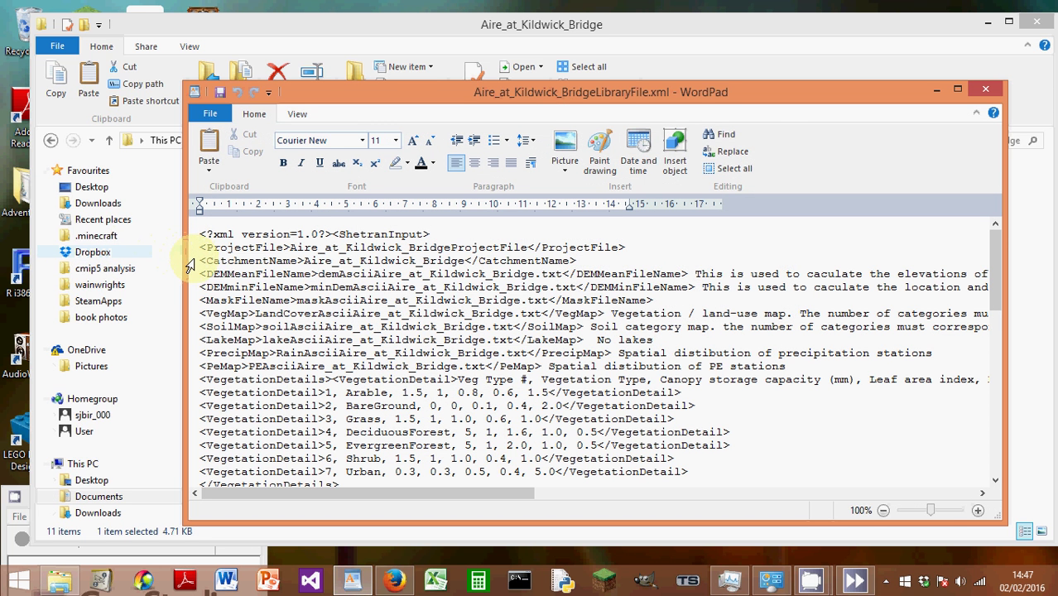
click(189, 261)
drag(190, 262, 198, 356)
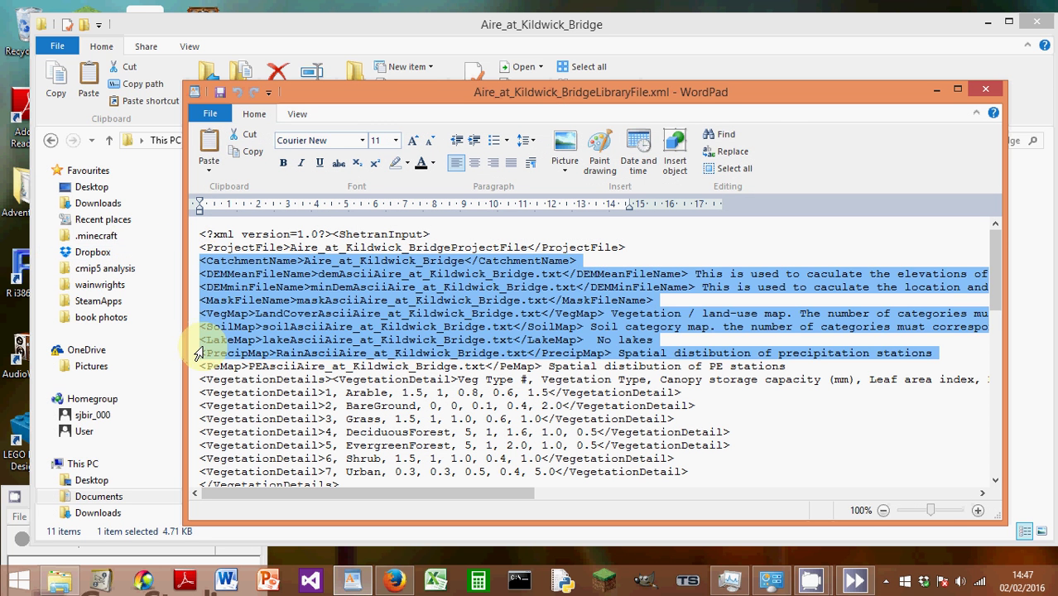
drag(198, 355, 204, 373)
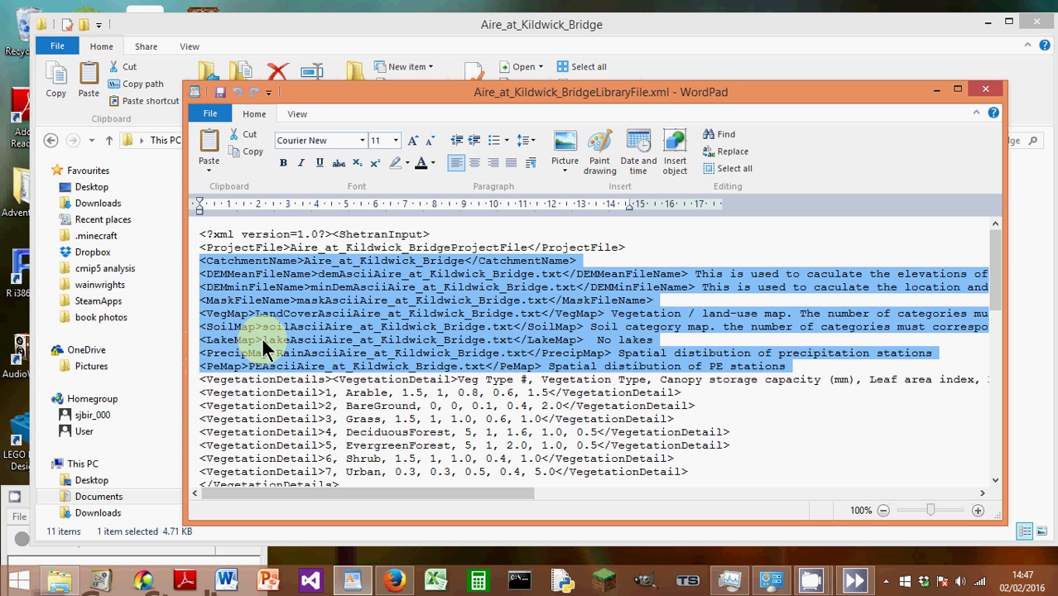
click(235, 393)
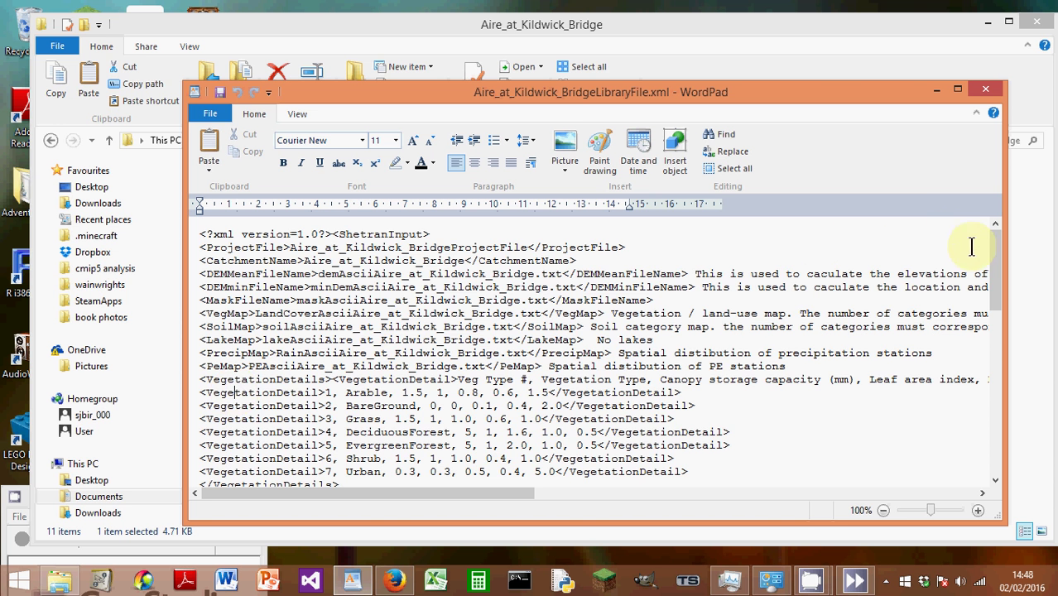
- Highlight the seven VegetationDetail lines, Arable through Urban
drag(994, 254, 989, 284)
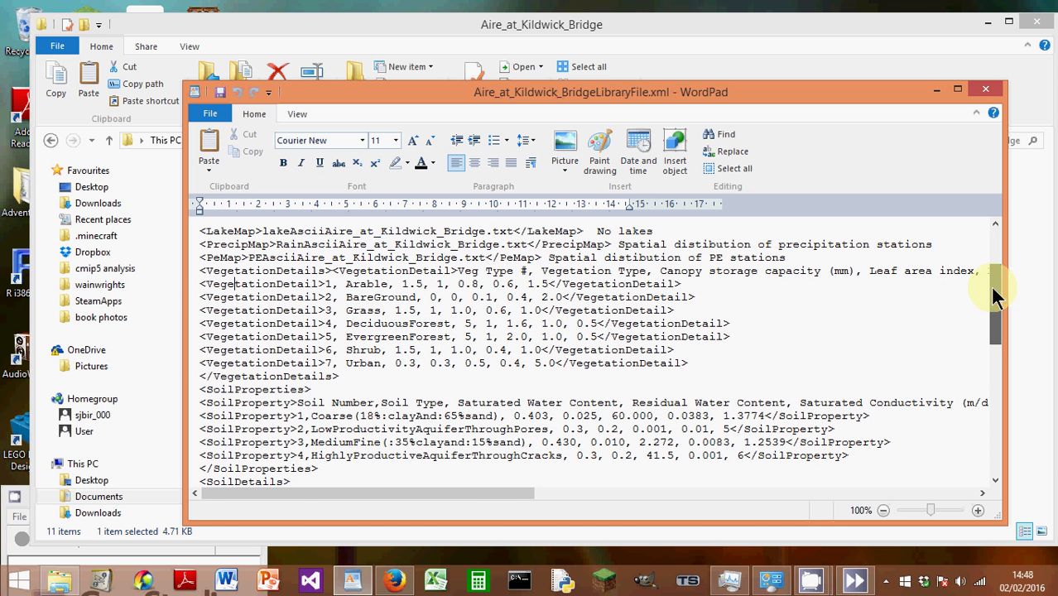
drag(192, 284, 184, 312)
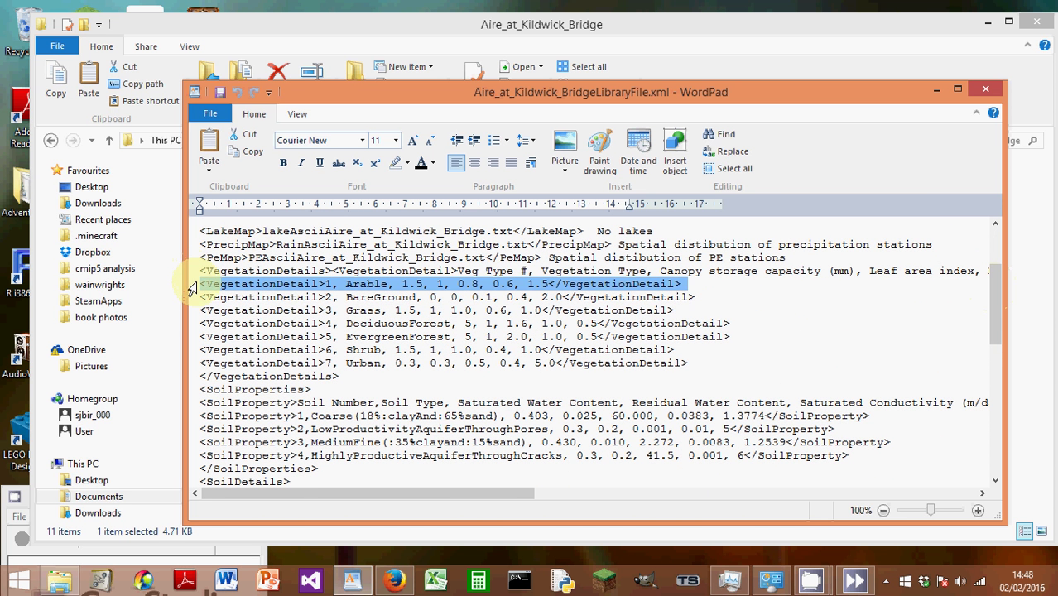
drag(179, 353, 184, 364)
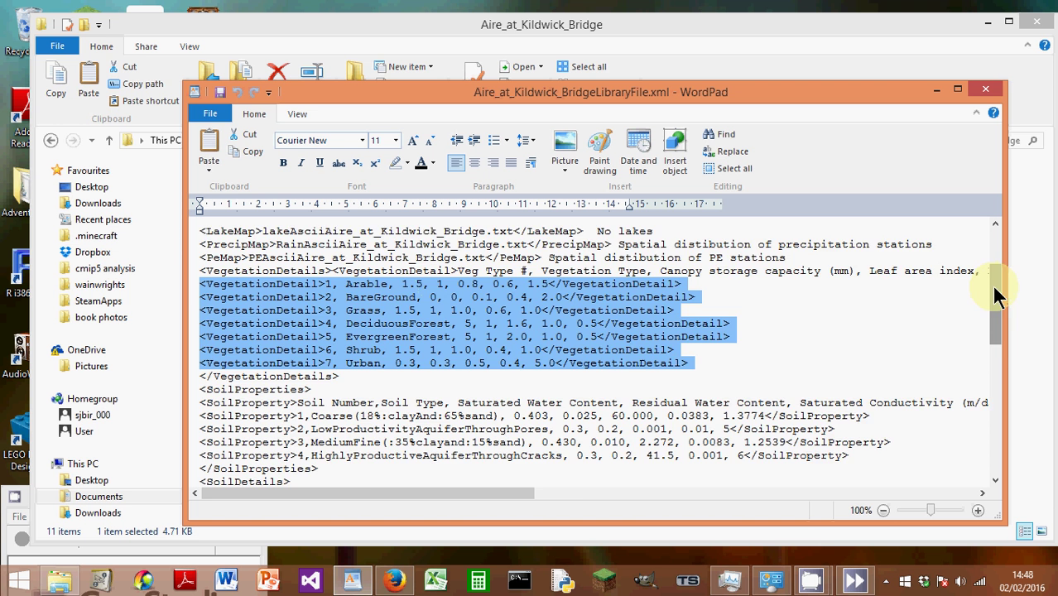
drag(993, 285, 997, 336)
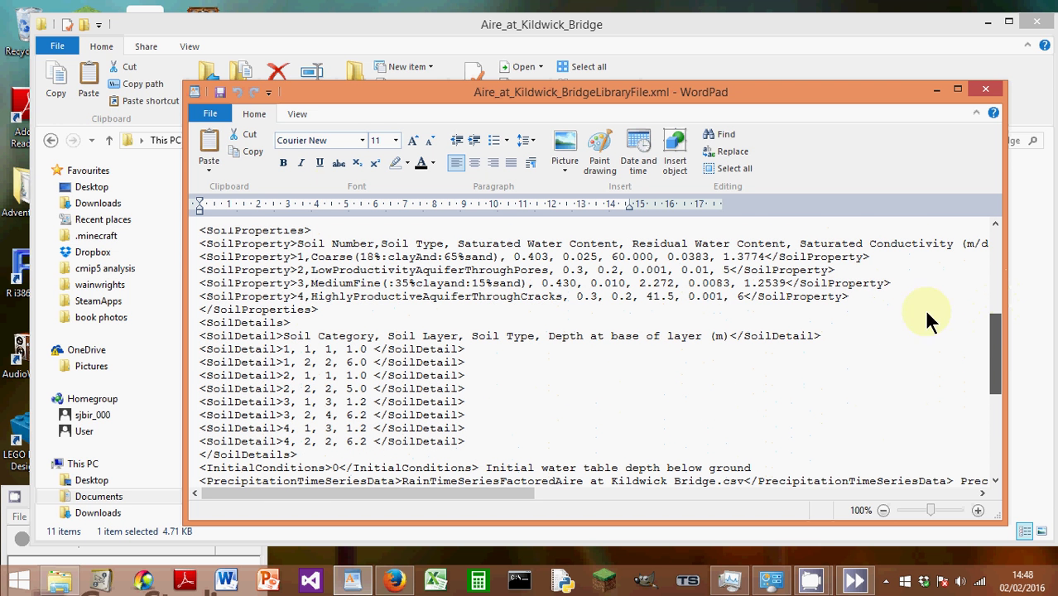
- Highlight the four SoilProperty lines and nine SoilDetail layer lines together
click(196, 243)
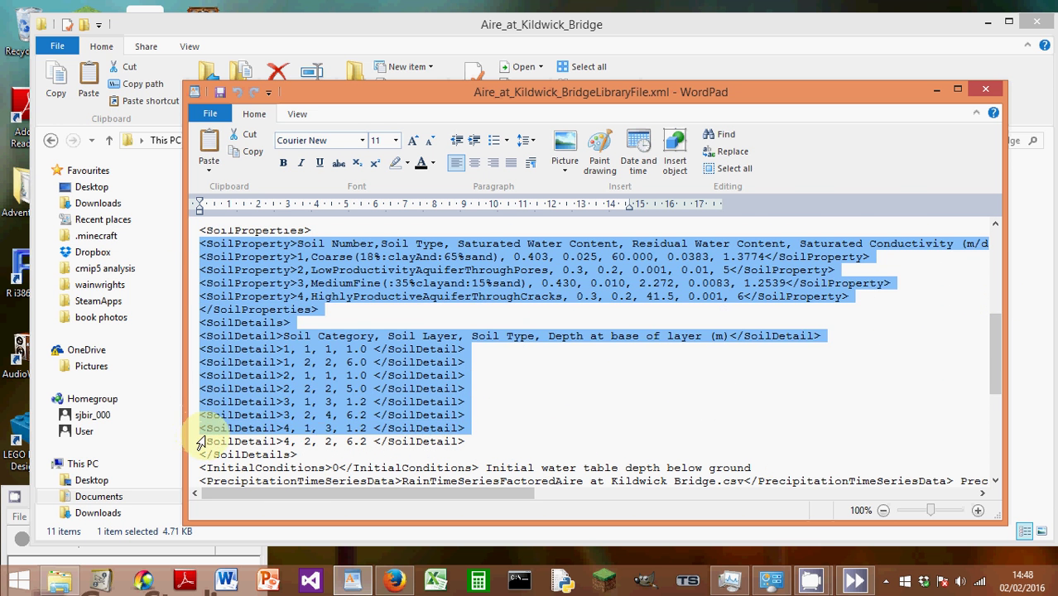
drag(190, 284, 203, 447)
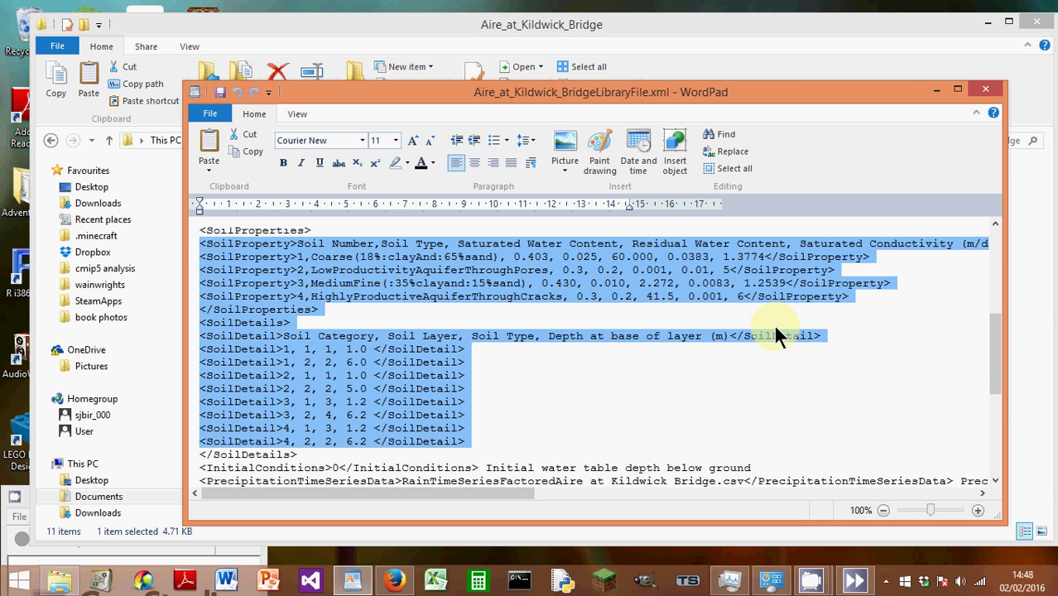
- Highlight the PrecipitationTimeSeriesData through EvaporationTimeStep lines, then close WordPad
drag(994, 342, 998, 386)
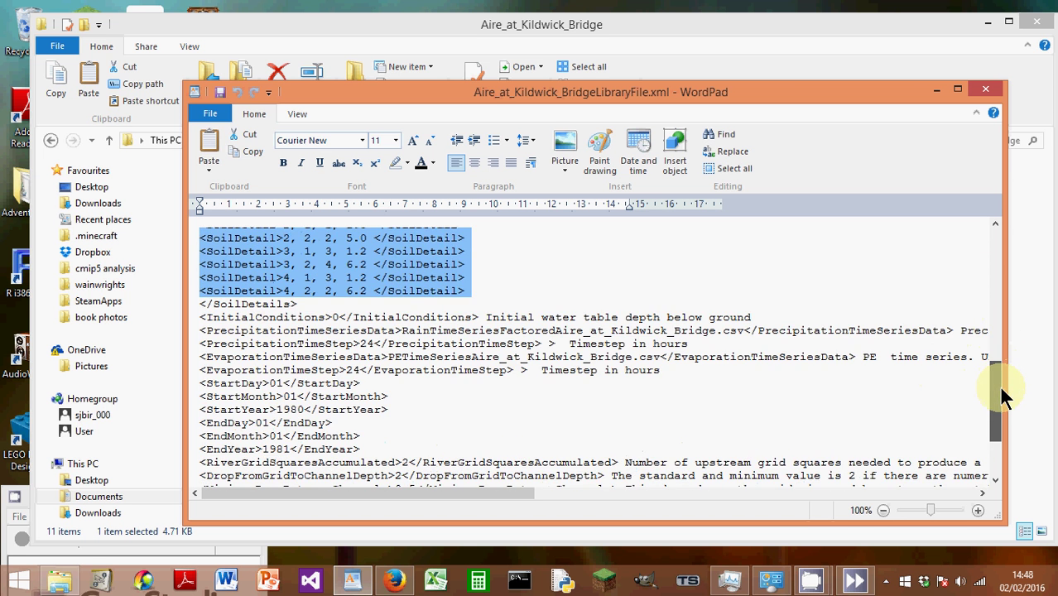
click(190, 328)
drag(190, 328, 193, 369)
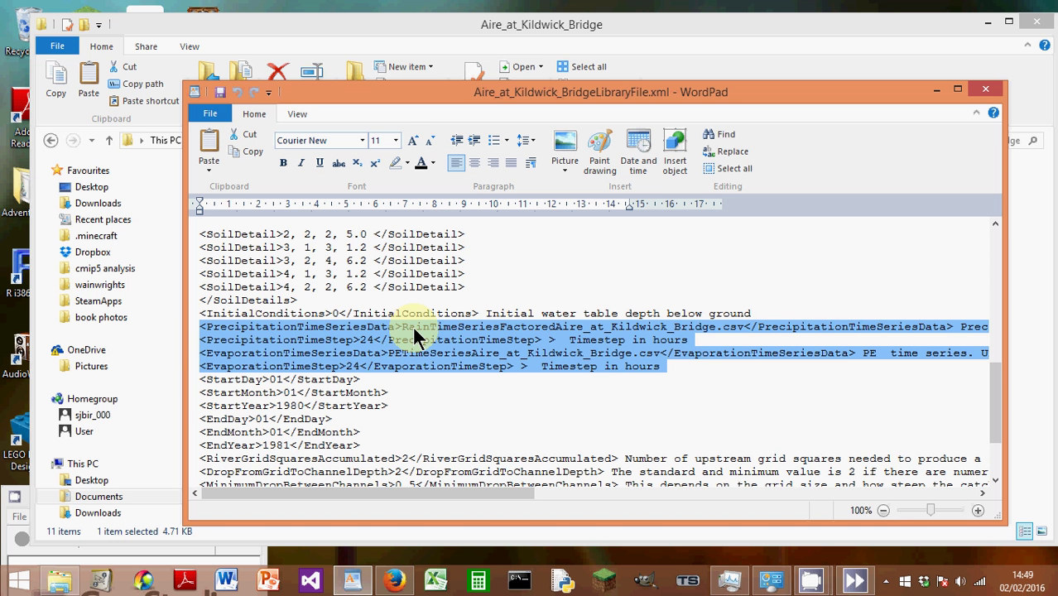
click(990, 88)
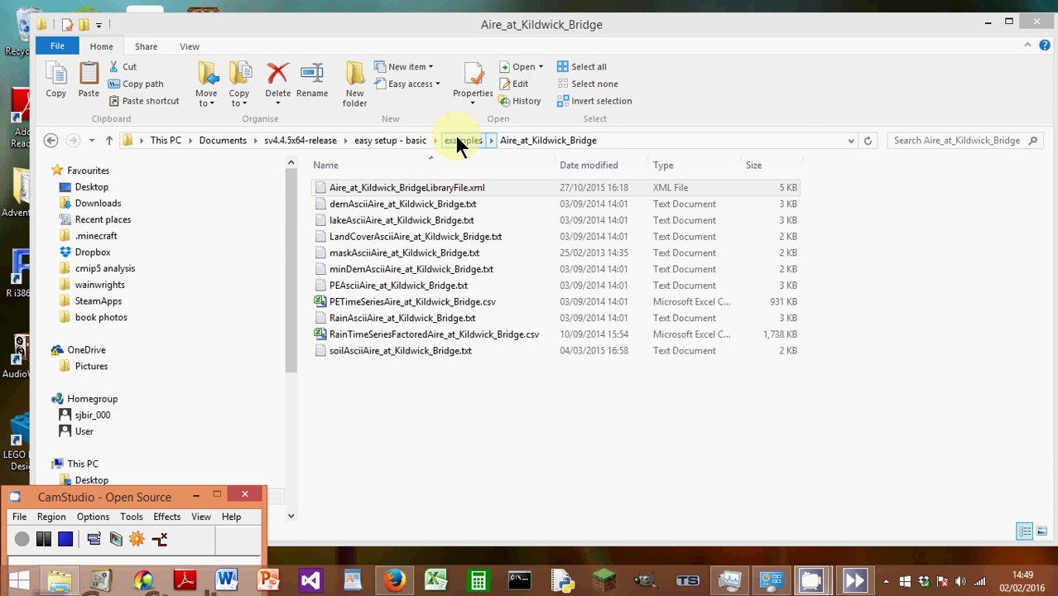
- Launch start.exe from the program folder under easy setup - basic
click(404, 139)
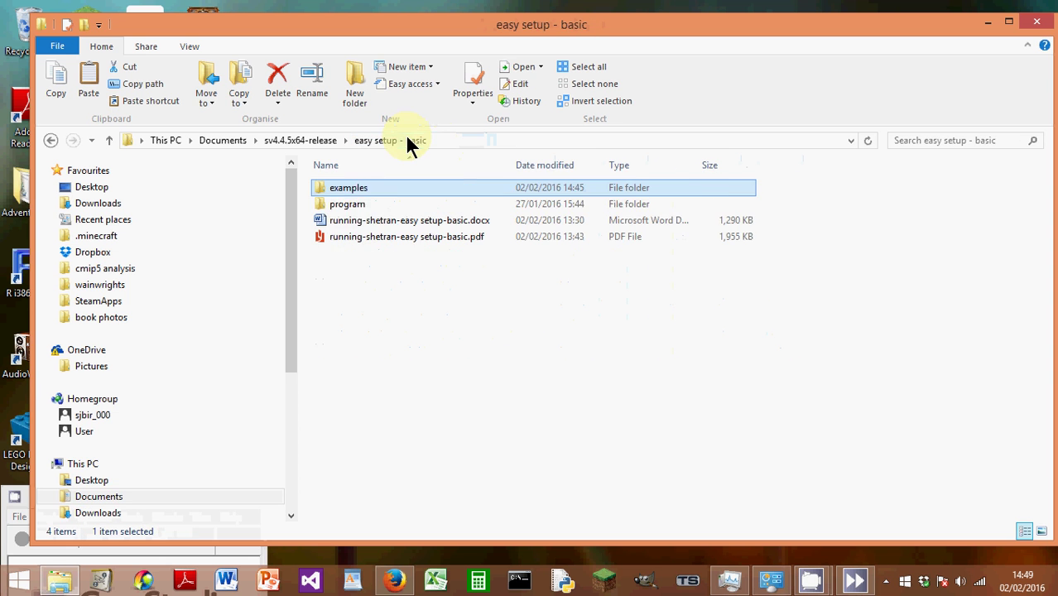
double_click(352, 204)
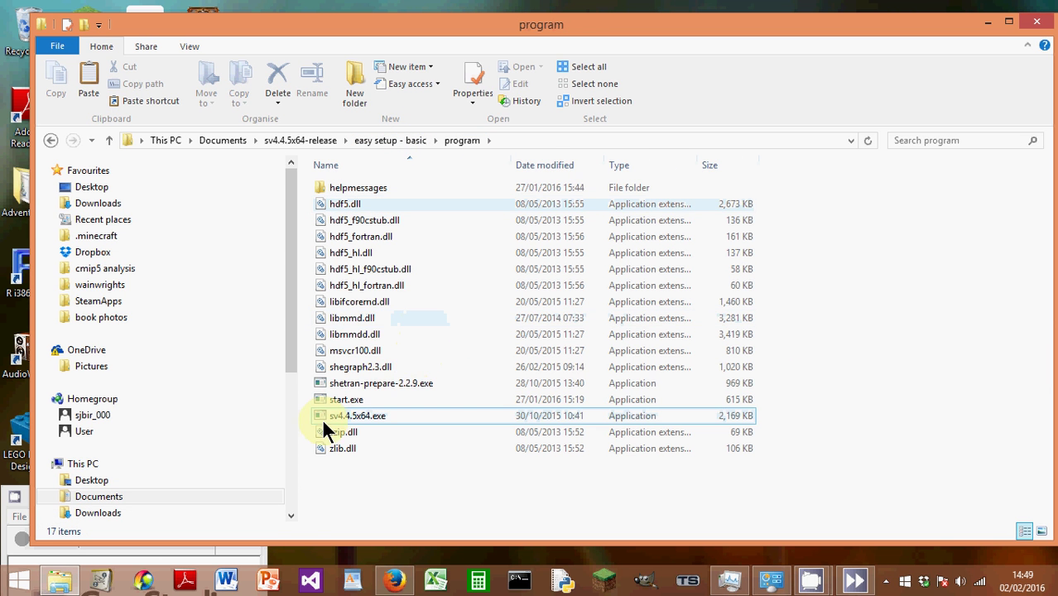
click(359, 384)
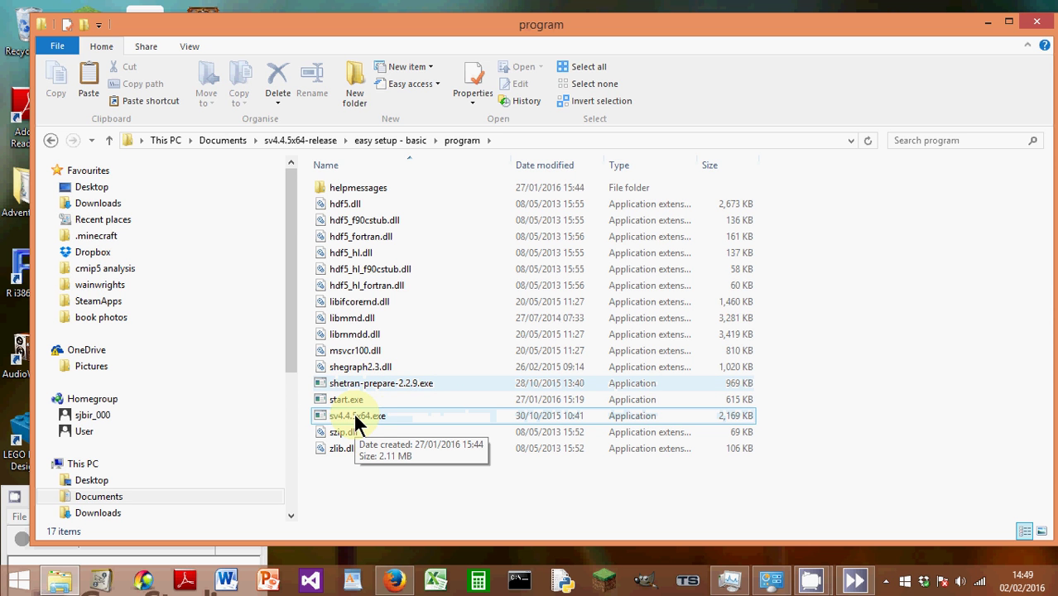
click(355, 416)
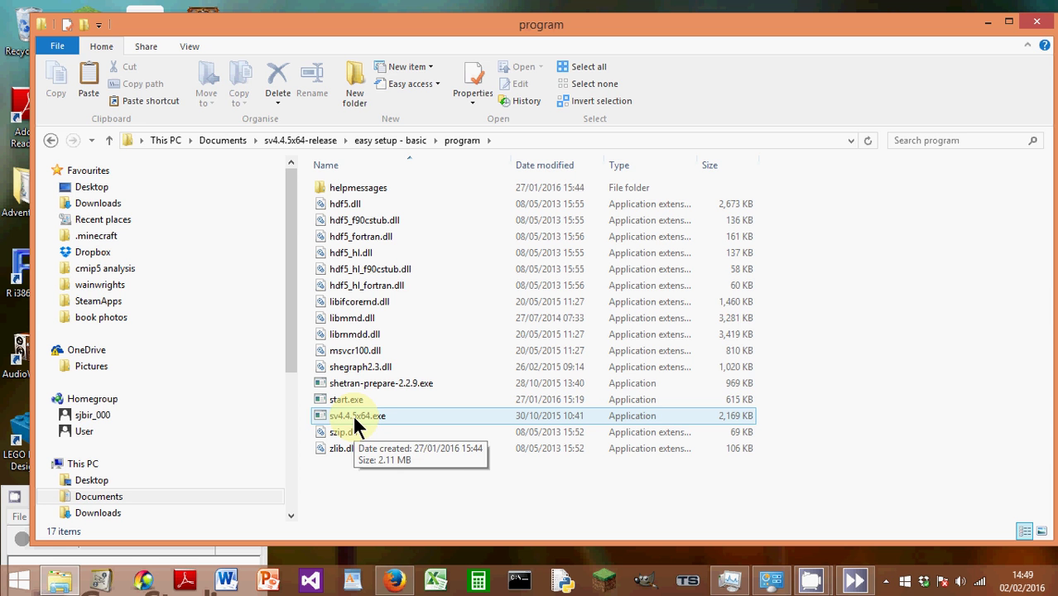
click(343, 403)
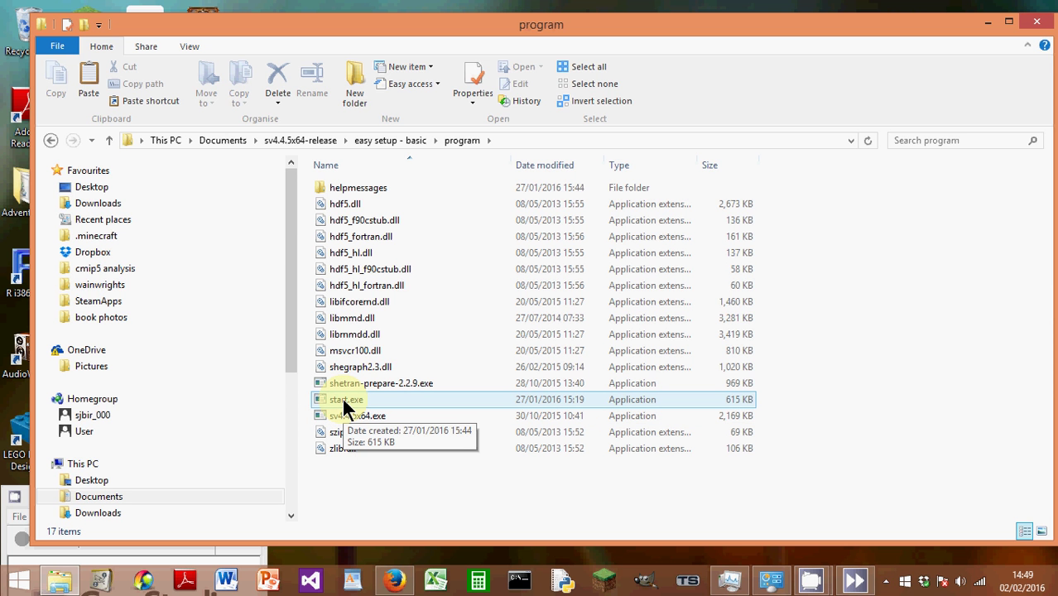
double_click(343, 401)
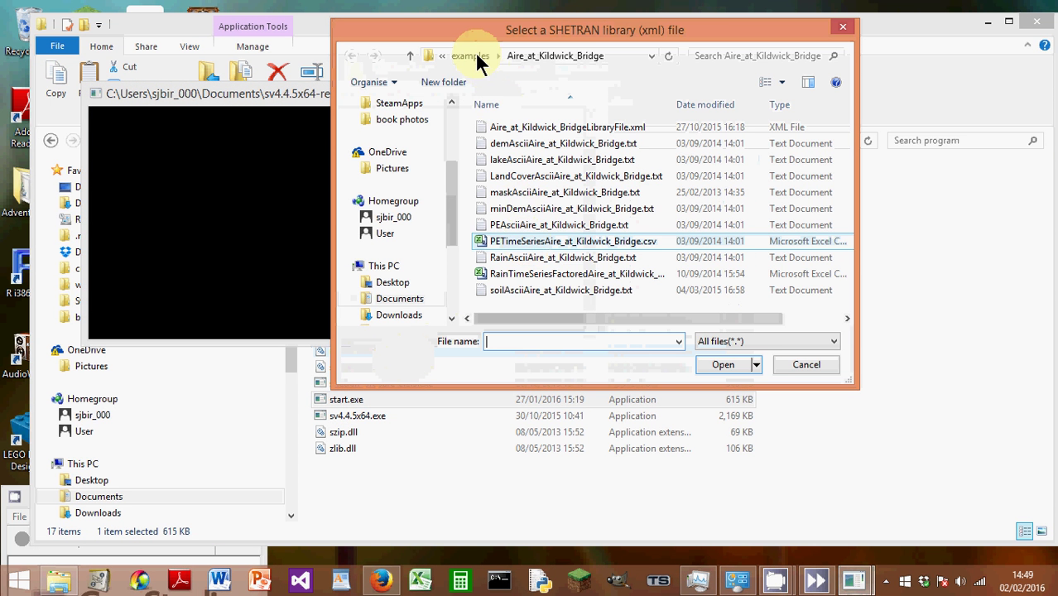
- Load examples > Aire_at_Kildwick_Bridge > Aire_at_Kildwick_BridgeLibraryFile.xml as the SHETRAN library file
click(470, 56)
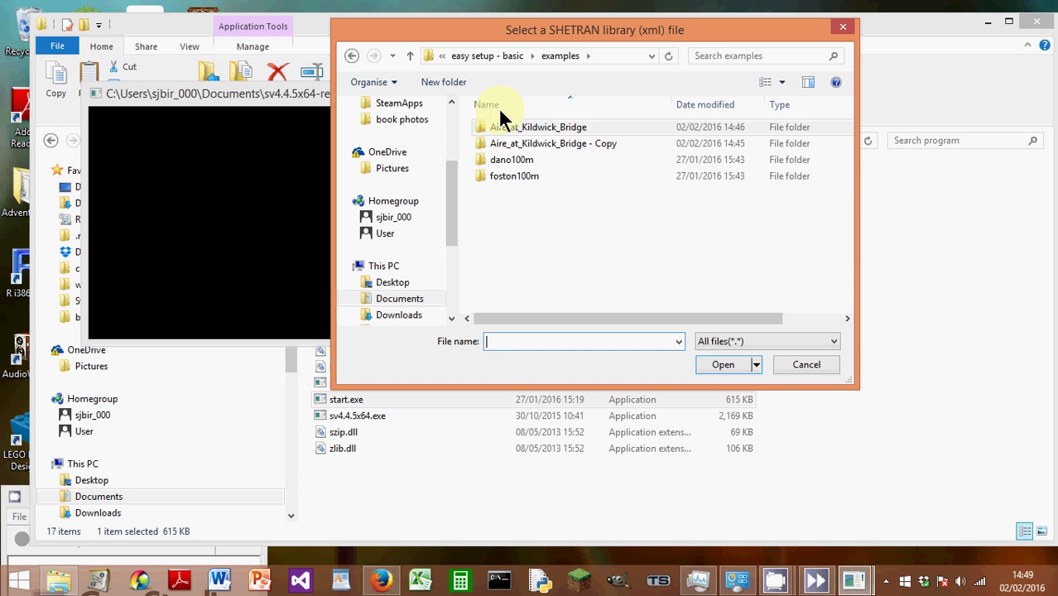
click(513, 131)
double_click(513, 131)
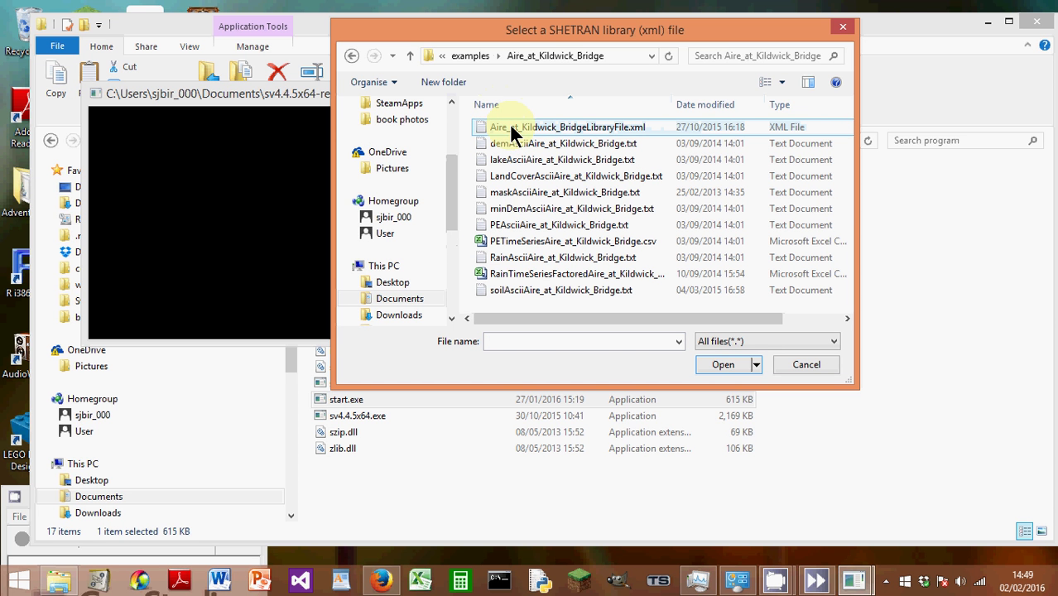
click(514, 132)
double_click(513, 131)
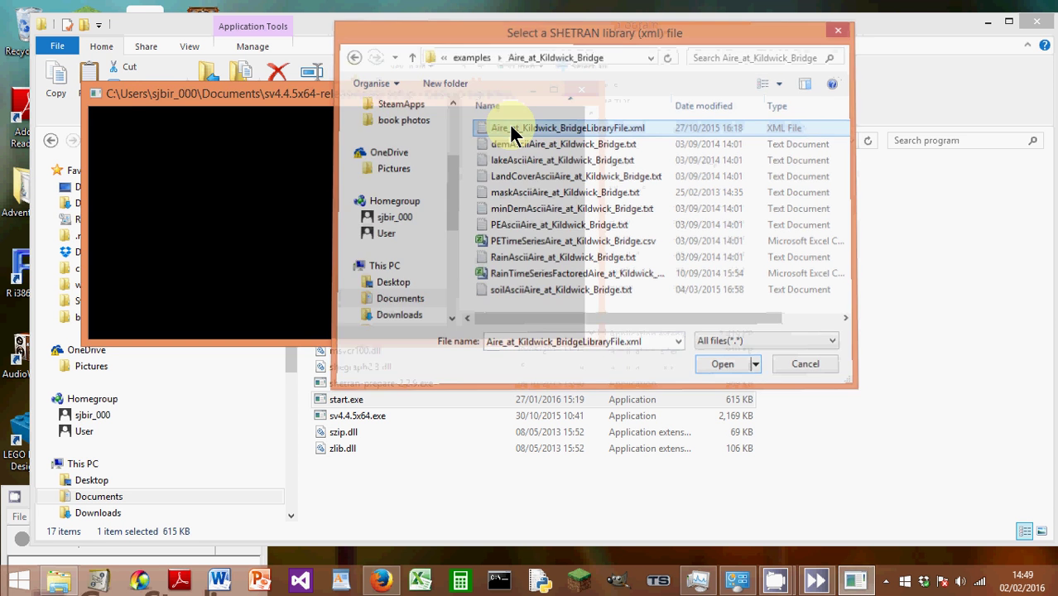